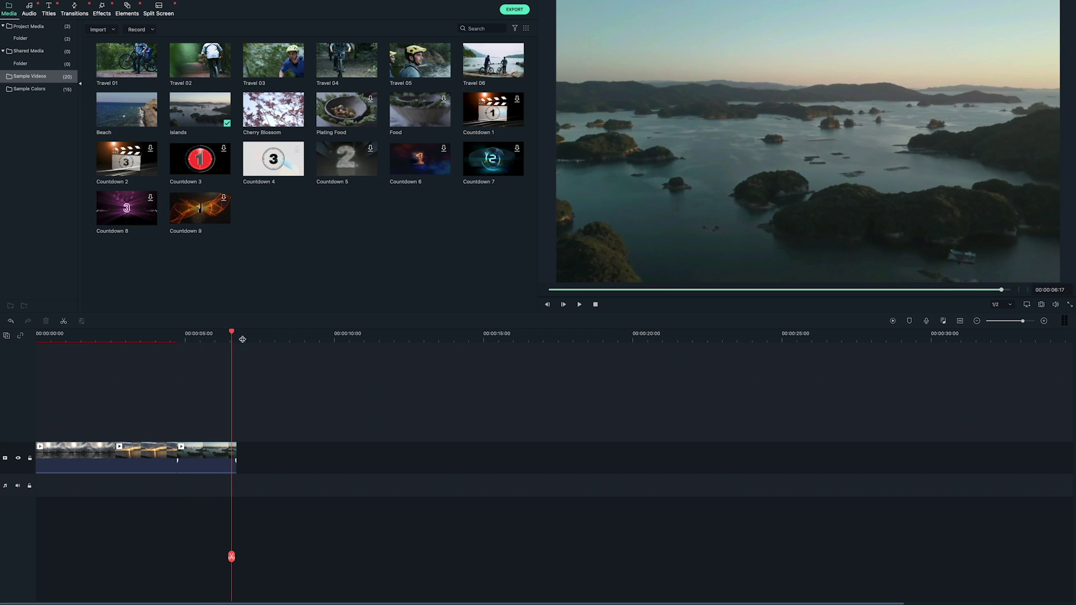
Move the playhead back and select the middle sunset clip so it shows in the preview as reference
{"action": "left_click_drag", "start_coordinate": [205, 336], "coordinate": [182, 339]}
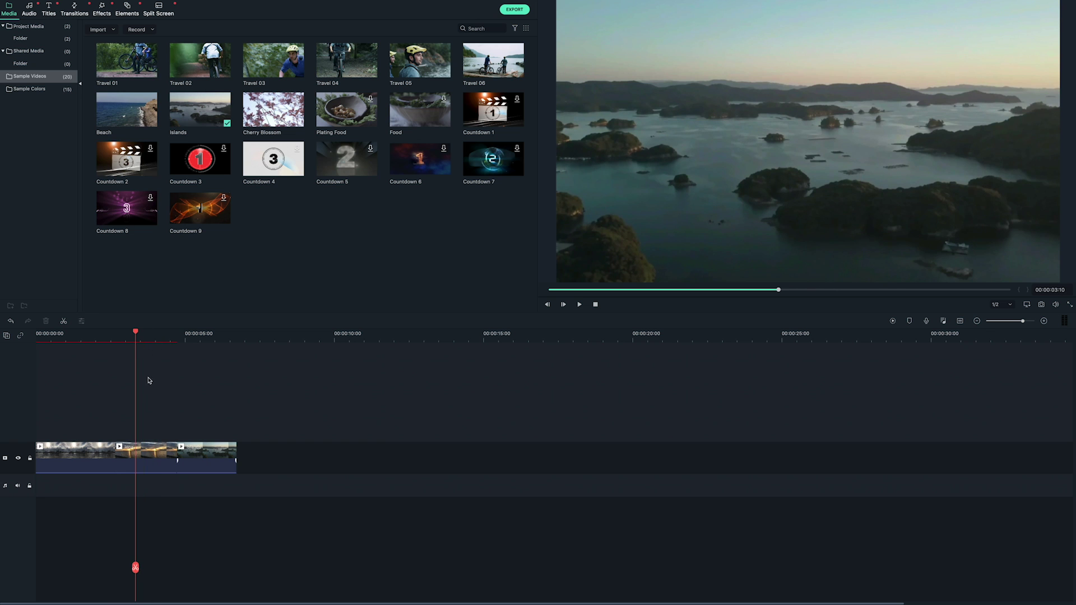
{"action": "left_click", "coordinate": [157, 451]}
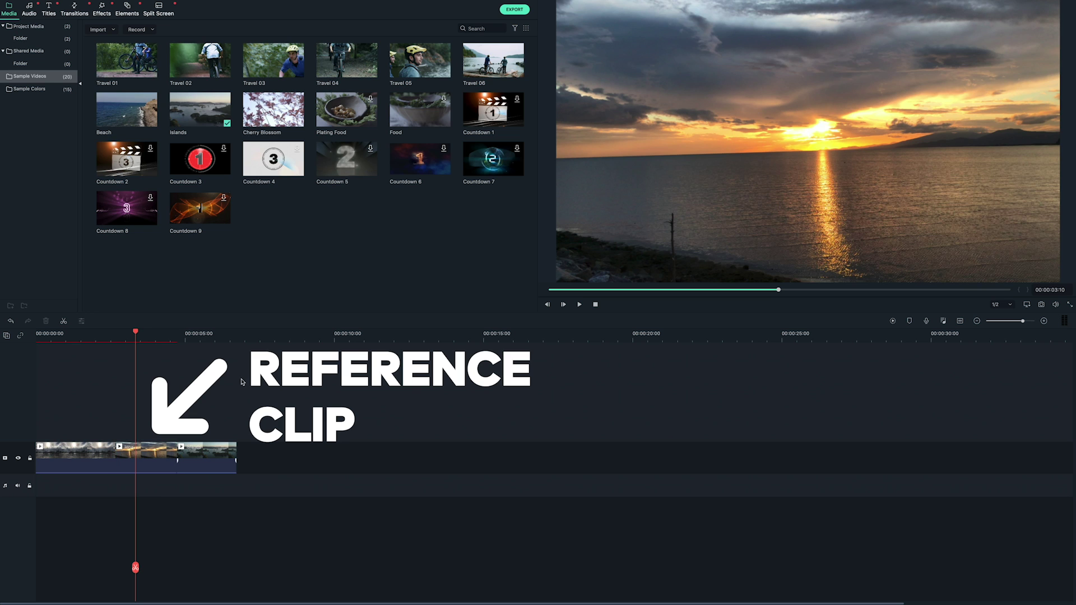
Apply Color Match to the selected timeline clips from their right-click menu
{"action": "left_click_drag", "start_coordinate": [224, 414], "coordinate": [113, 460]}
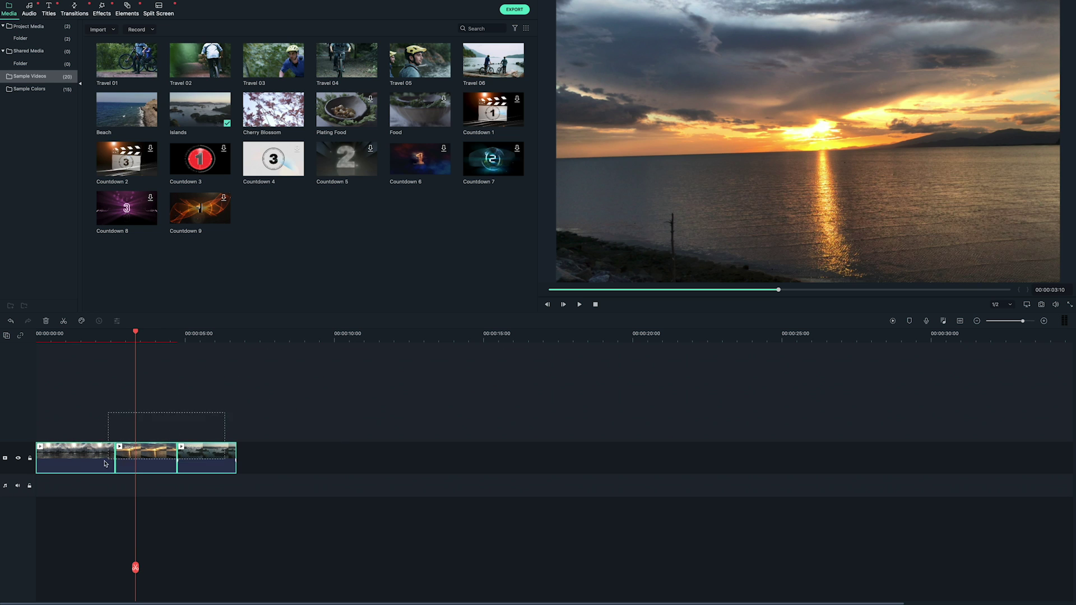
{"action": "right_click", "coordinate": [93, 464]}
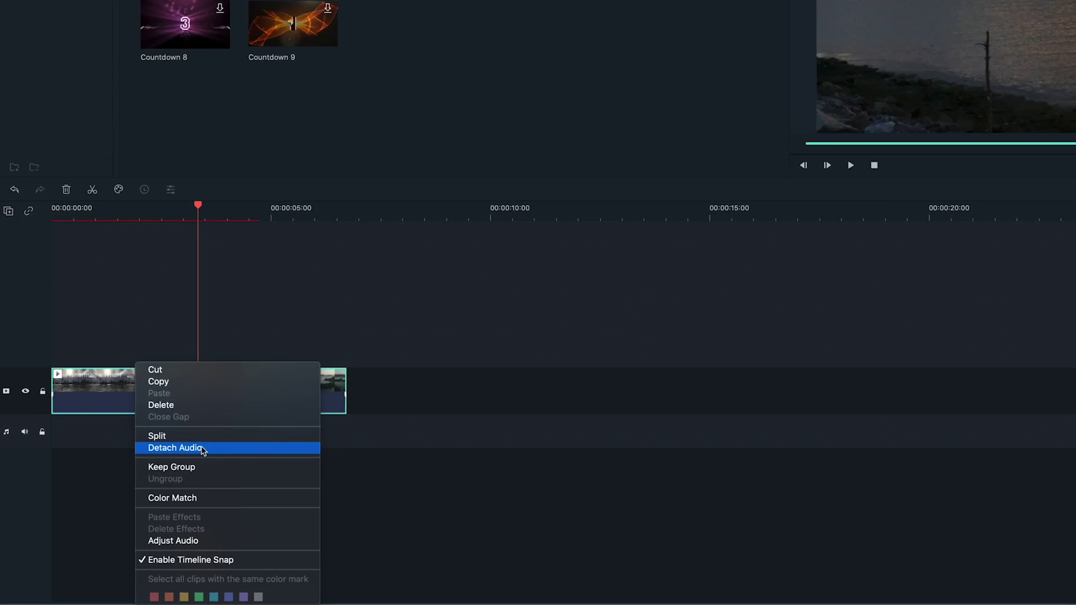
{"action": "left_click", "coordinate": [423, 426]}
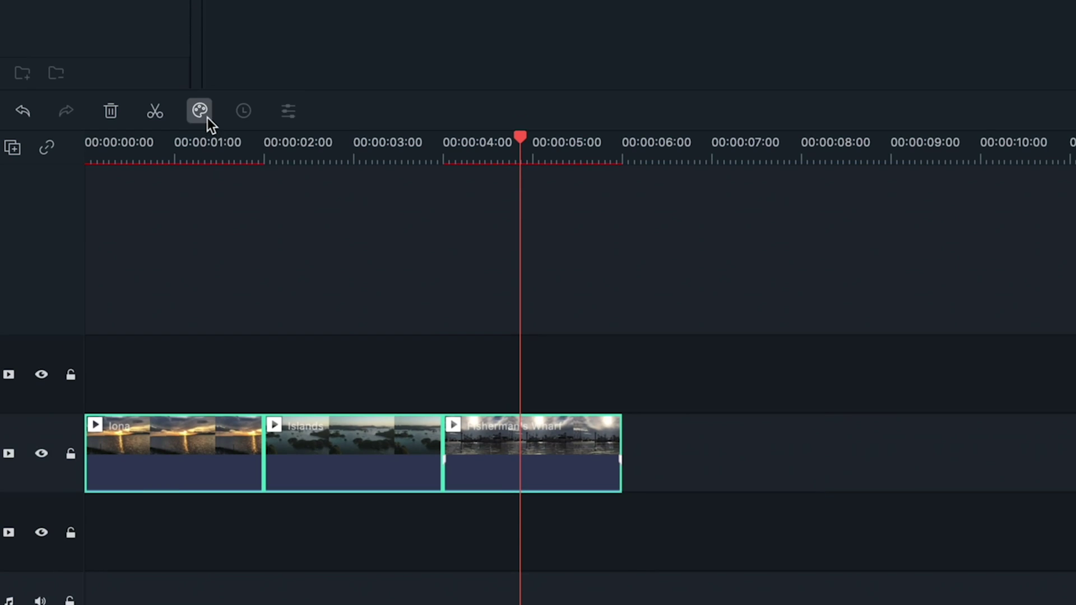
Bring up the Color Match settings at 100% level, with the playhead on the harbour clip
{"action": "left_click", "coordinate": [208, 118]}
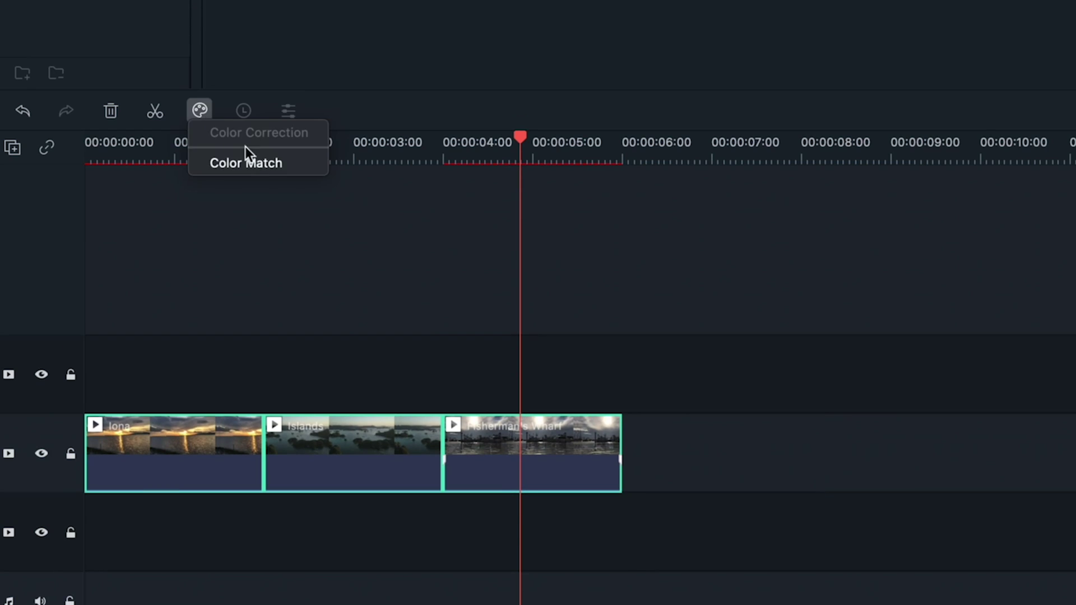
{"action": "left_click", "coordinate": [297, 167]}
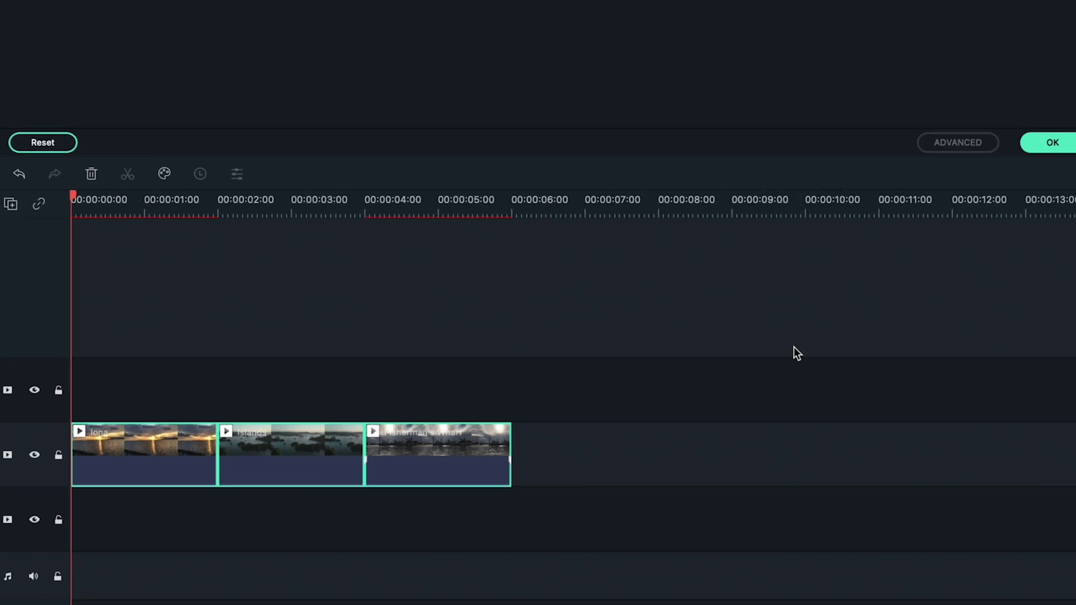
{"action": "left_click", "coordinate": [205, 336]}
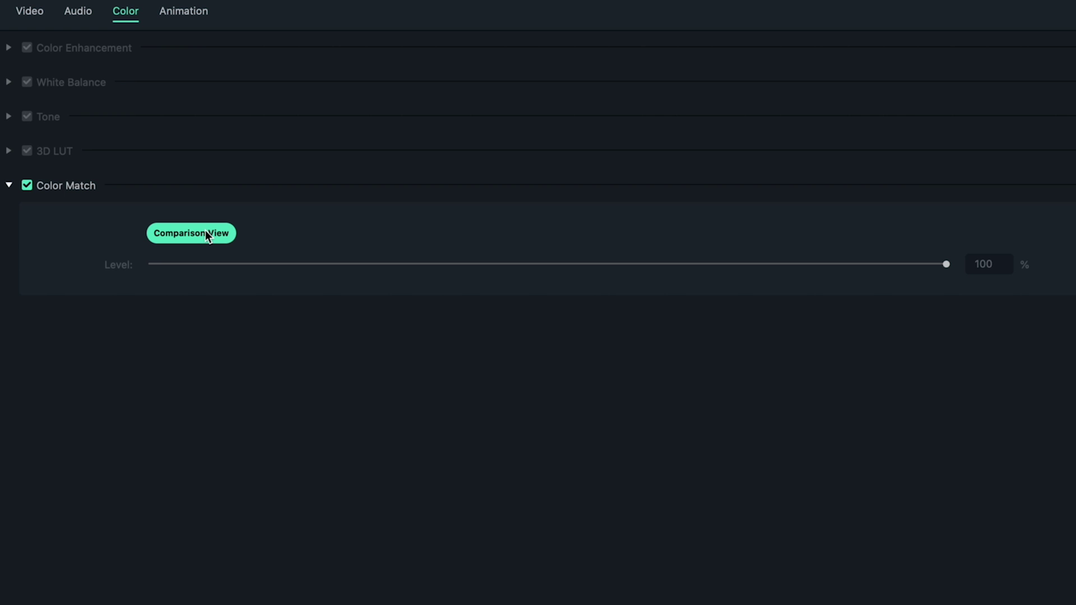
Turn on Comparison View, set the reference slider to a sunset frame, and run Match on the harbour clip
{"action": "left_click", "coordinate": [205, 233]}
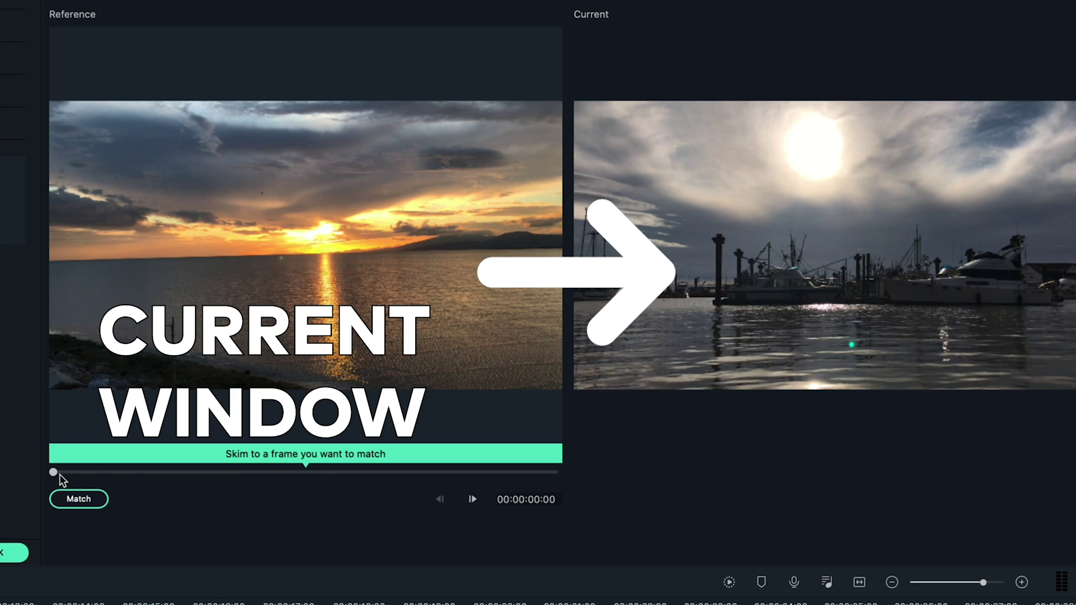
{"action": "left_click_drag", "start_coordinate": [55, 473], "coordinate": [263, 474]}
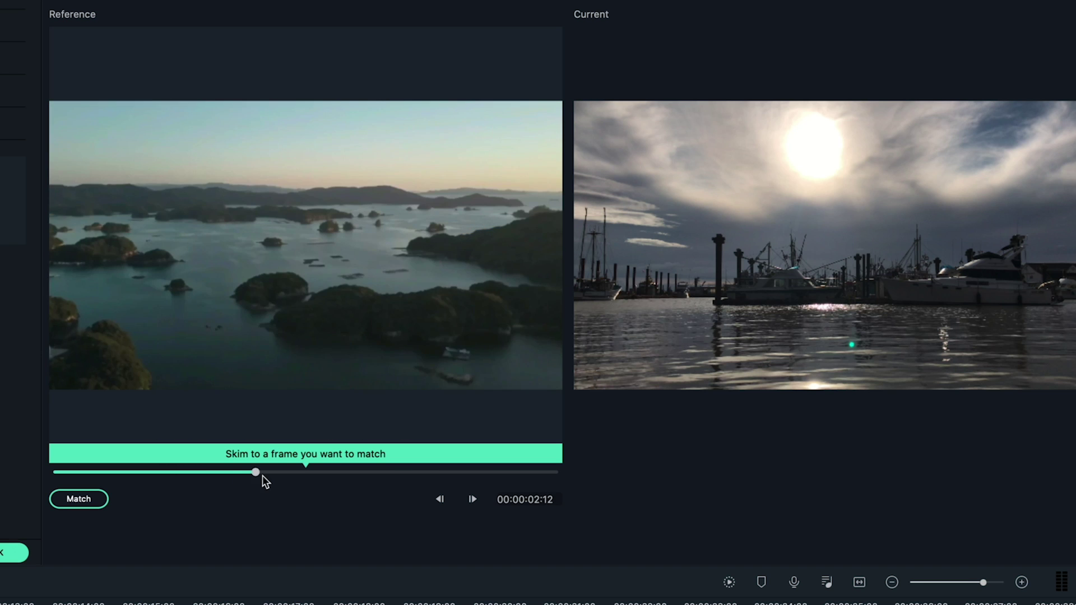
{"action": "left_click_drag", "start_coordinate": [384, 473], "coordinate": [119, 475]}
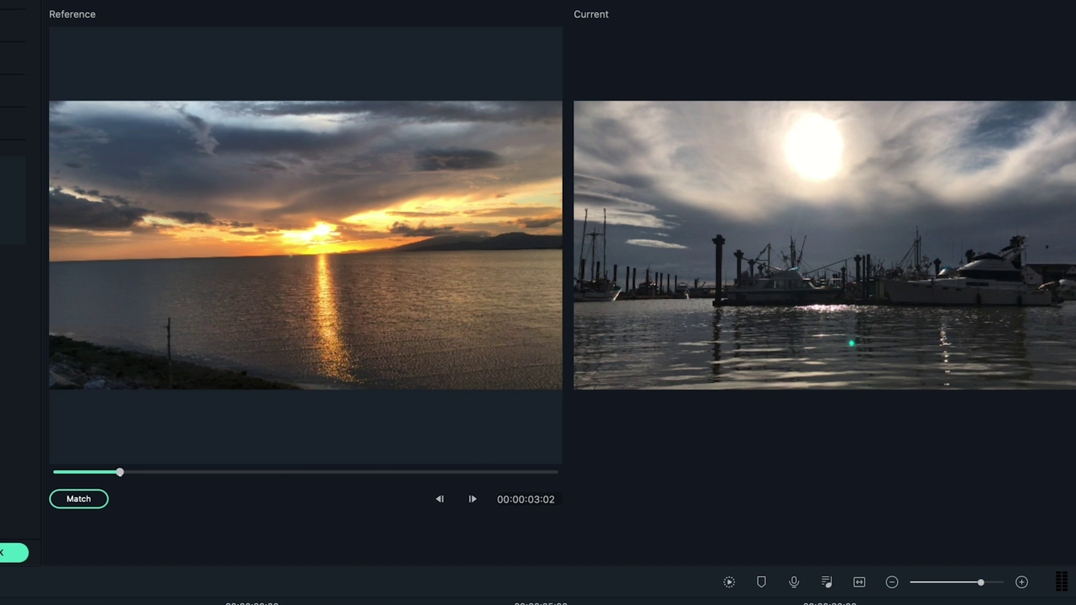
{"action": "left_click", "coordinate": [70, 500]}
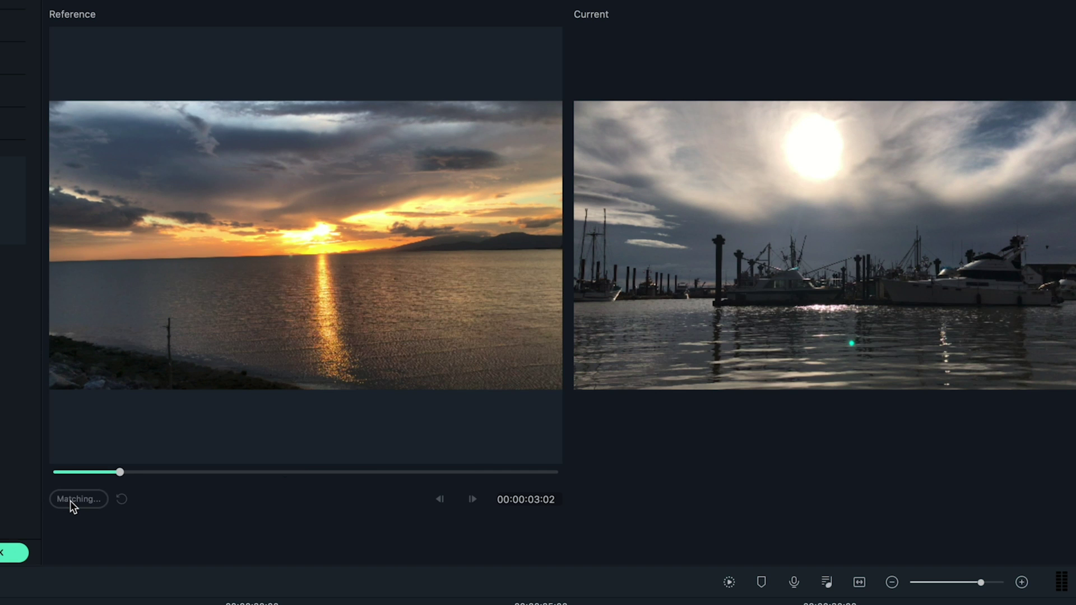